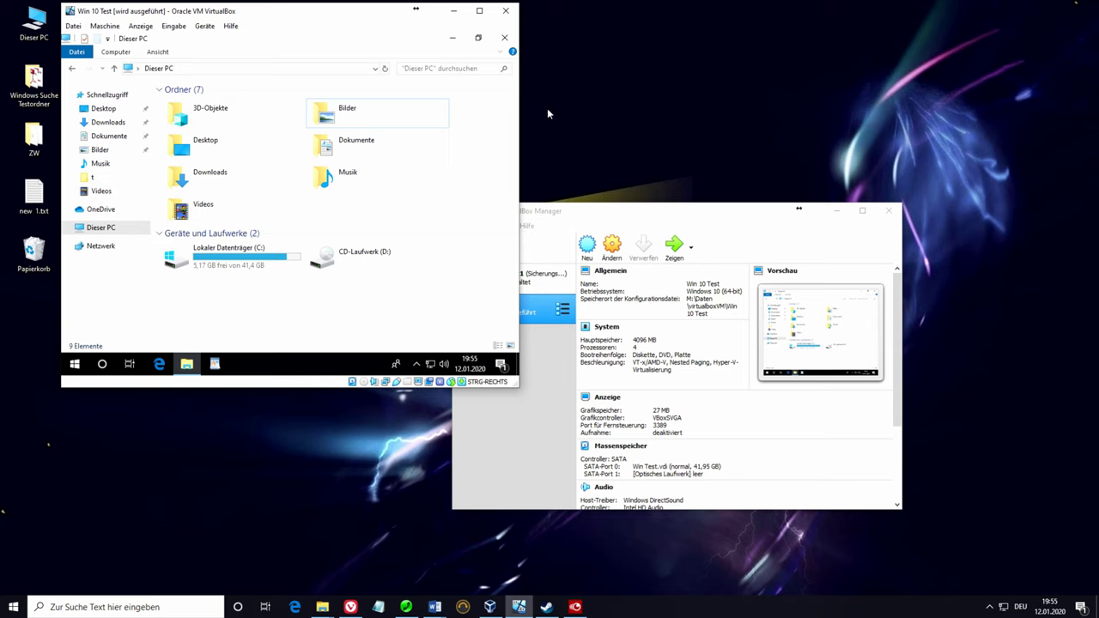
Step: Shut down the Win 10 Test guest via Start > Power > Herunterfahren and bring VirtualBox Manager forward
click(75, 366)
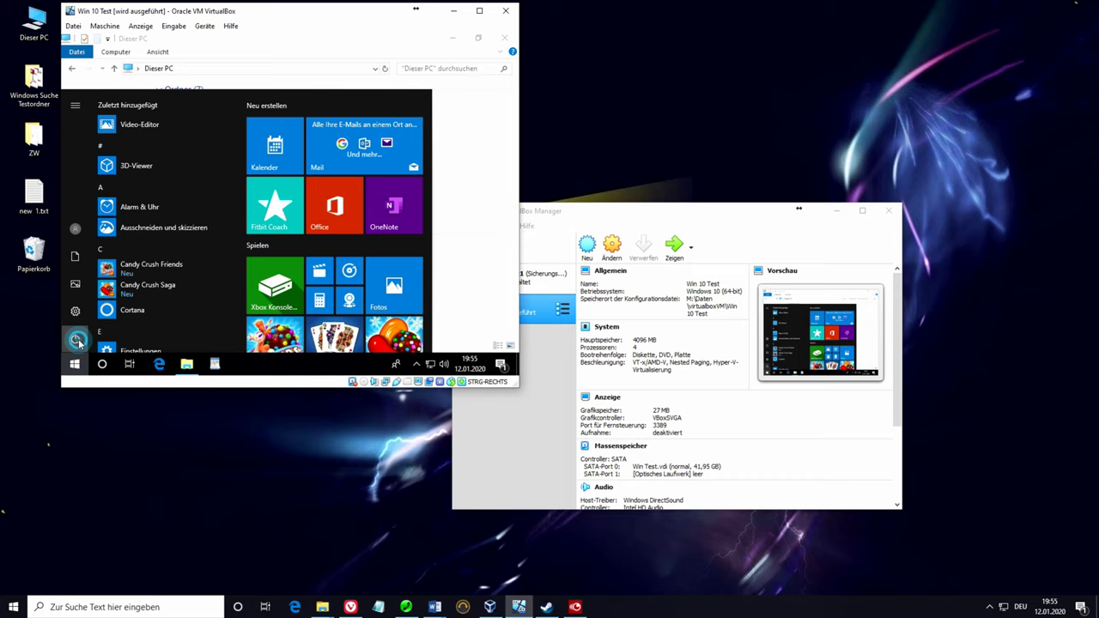
click(75, 339)
click(115, 295)
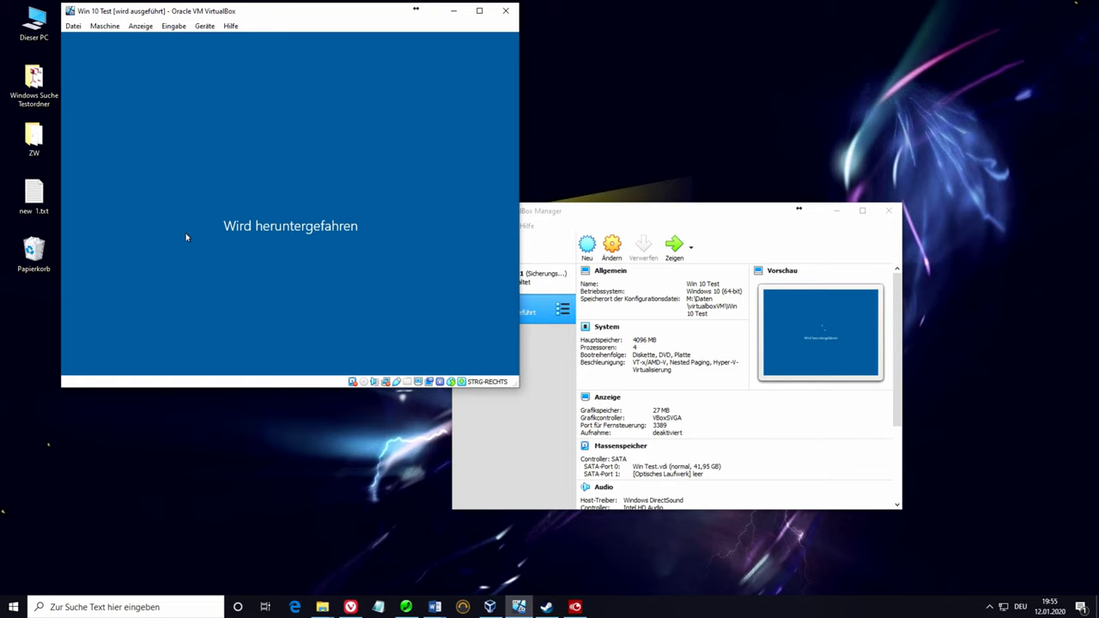
drag(576, 212, 651, 101)
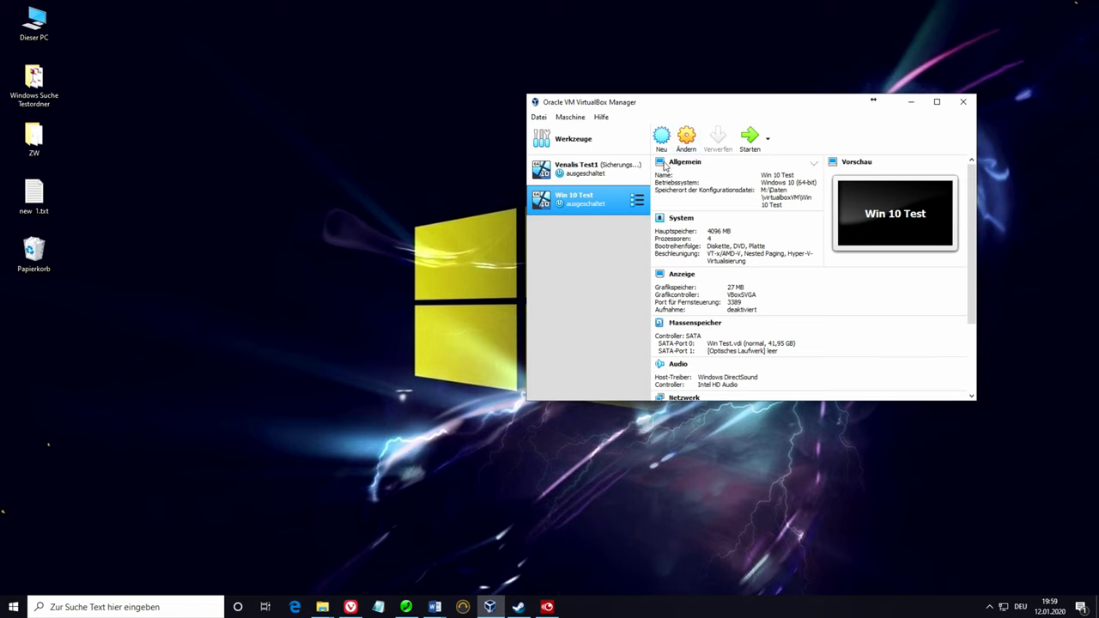
click(687, 137)
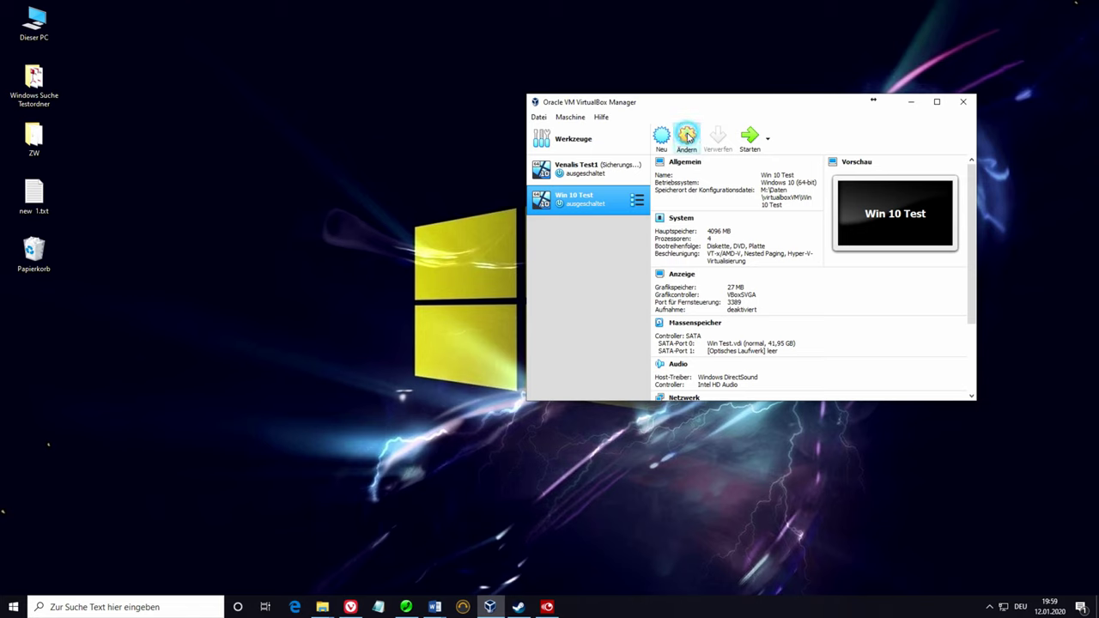
click(611, 194)
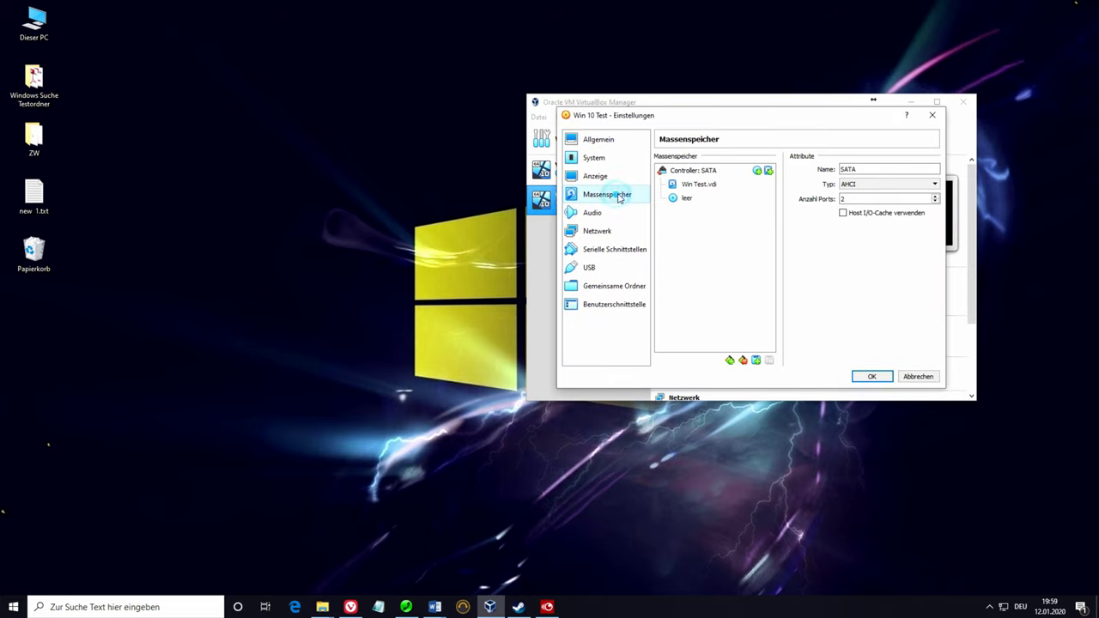
click(704, 185)
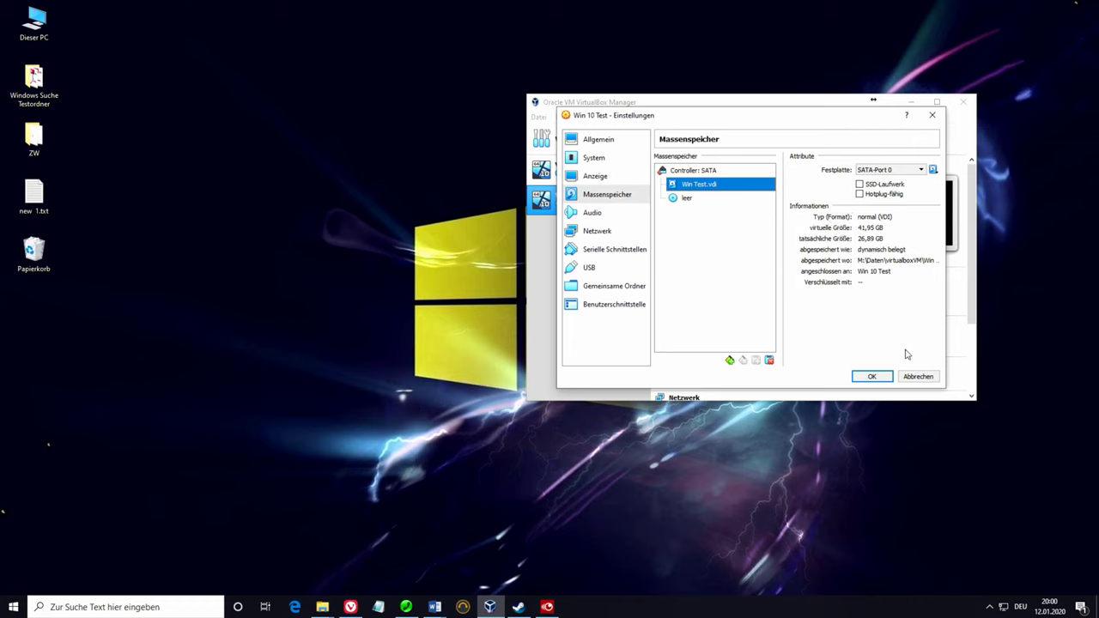
click(917, 377)
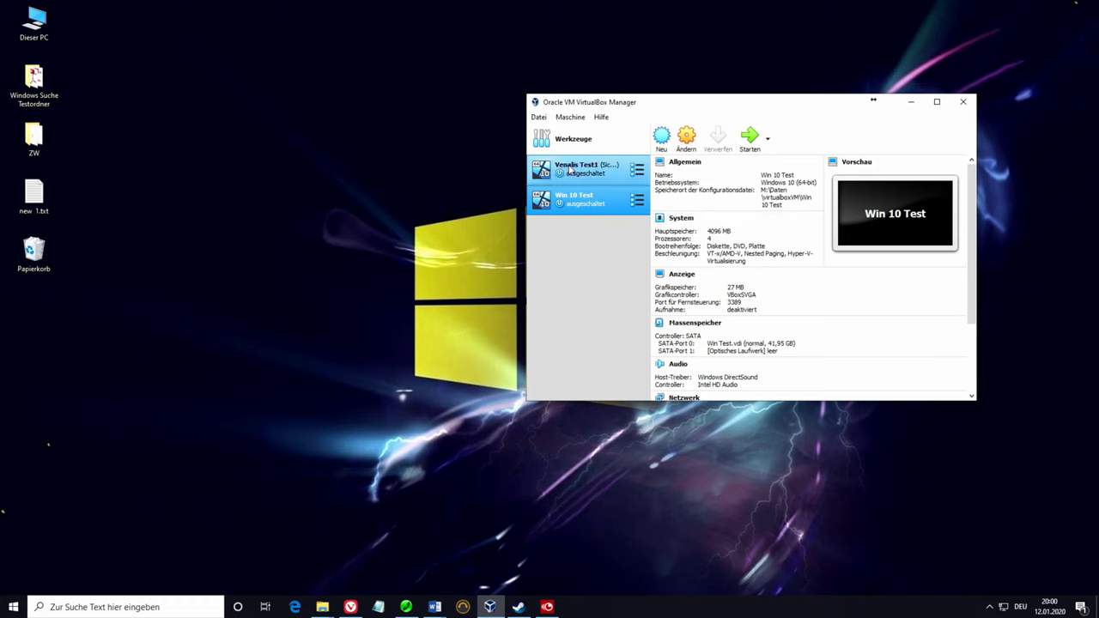
Step: In the virtual media manager, resize Win Test.vdi from 41,95 GB to 61,93 GB and save it
click(538, 118)
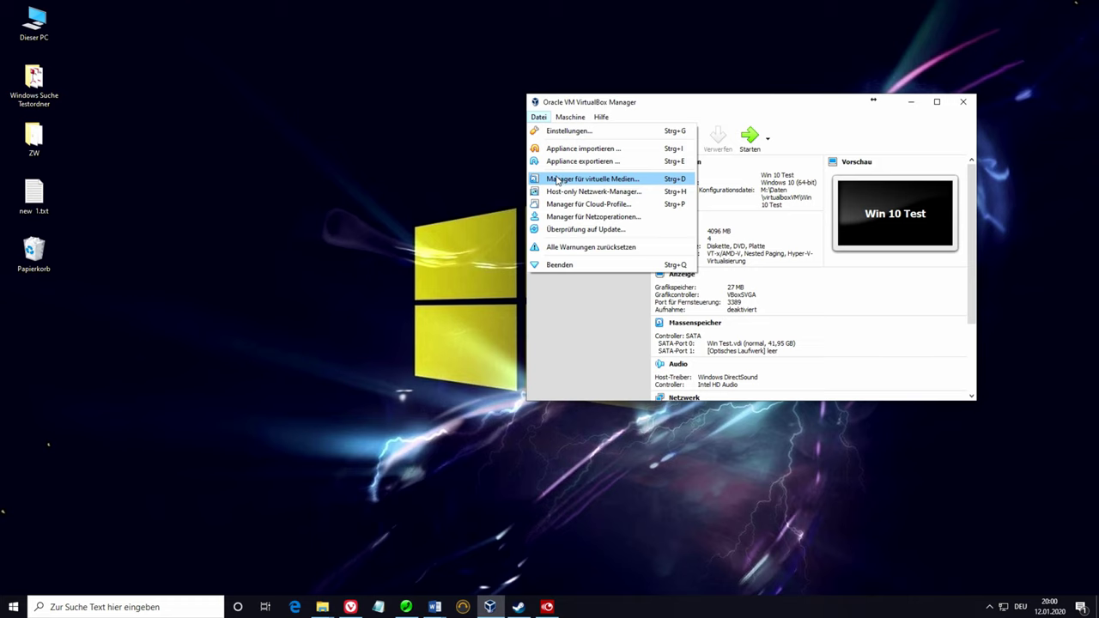
click(538, 116)
click(538, 117)
click(625, 182)
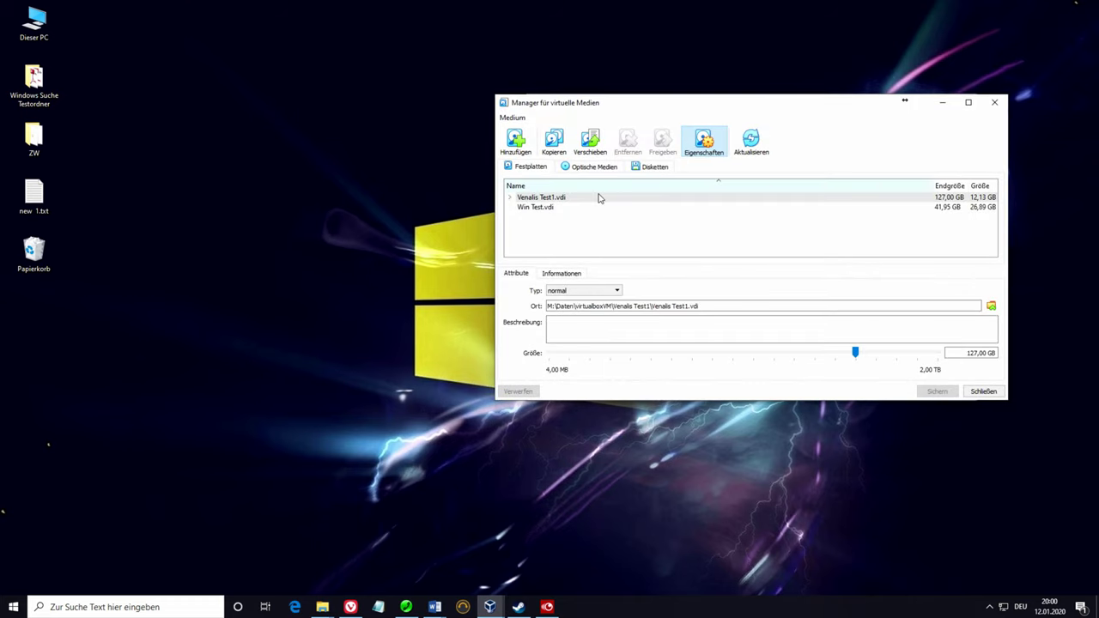
click(537, 206)
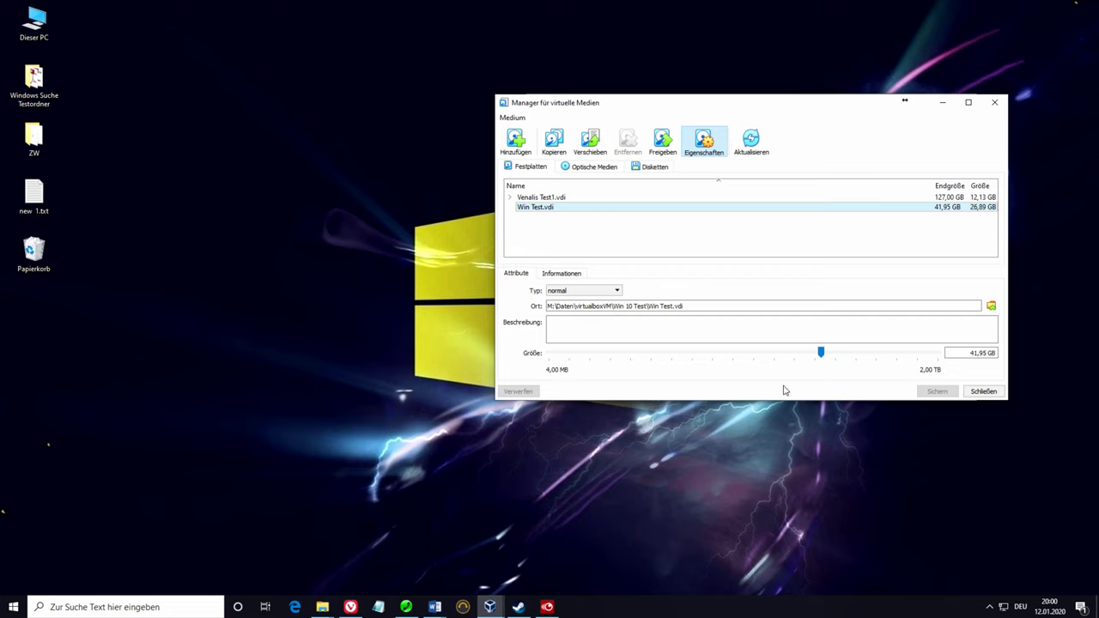
click(971, 353)
drag(820, 352, 833, 353)
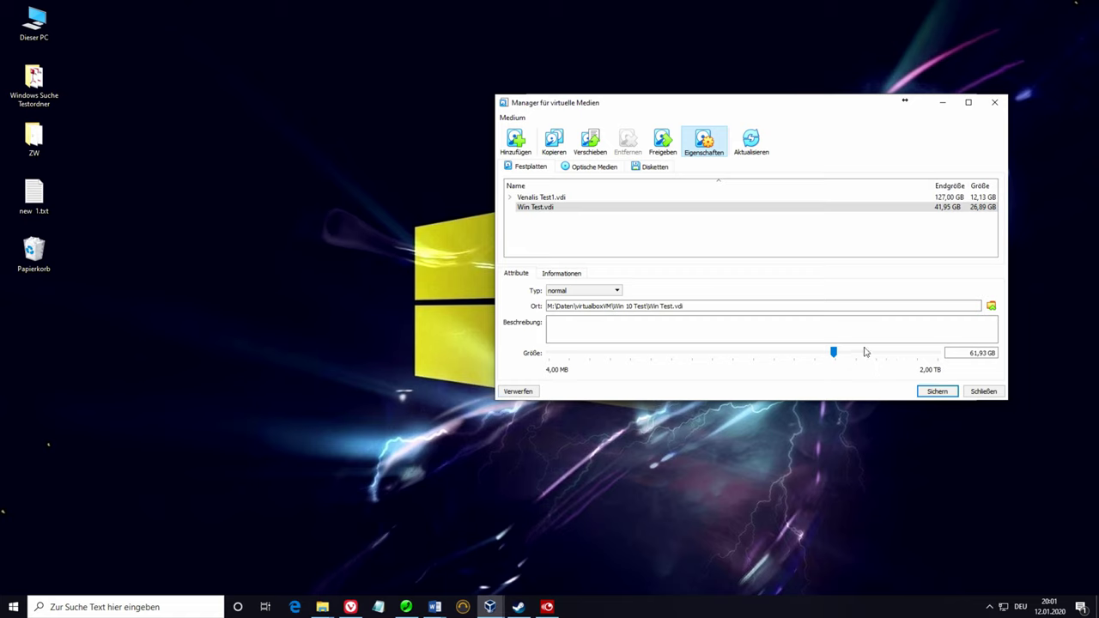
click(938, 392)
click(939, 394)
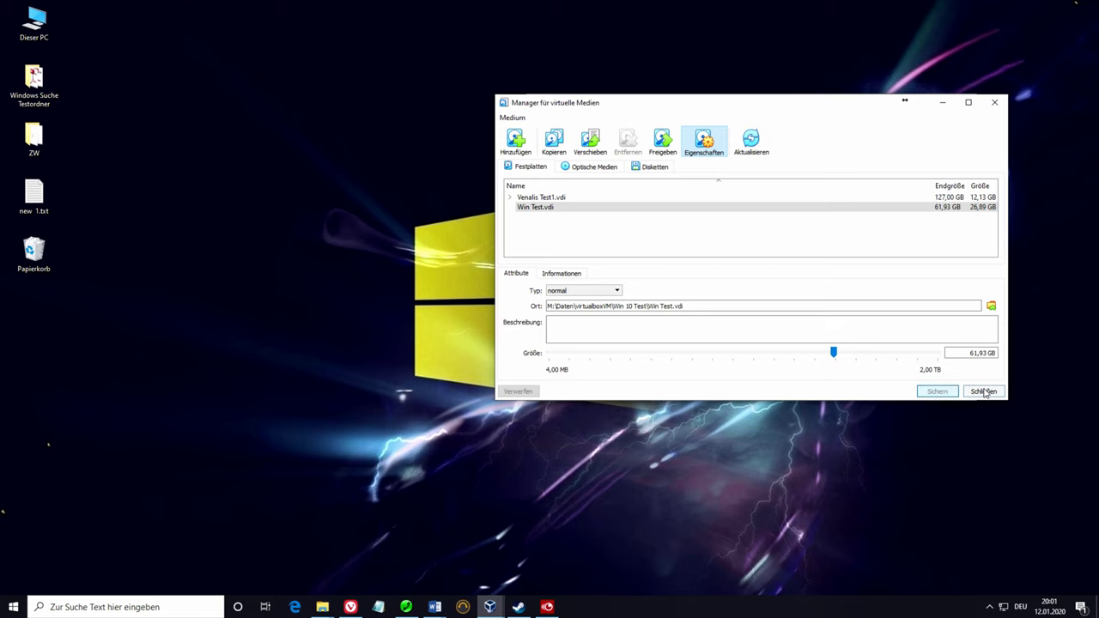
click(984, 392)
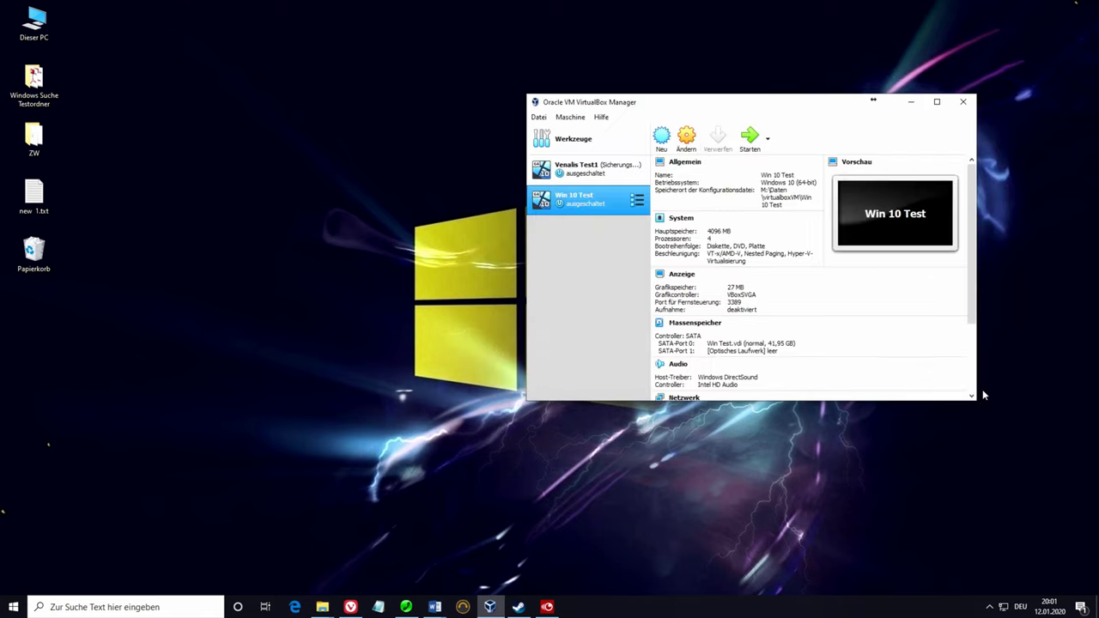
key(F11)
Step: Start Win 10 Test, dismiss both notification bars, and sign in with the account password
click(752, 150)
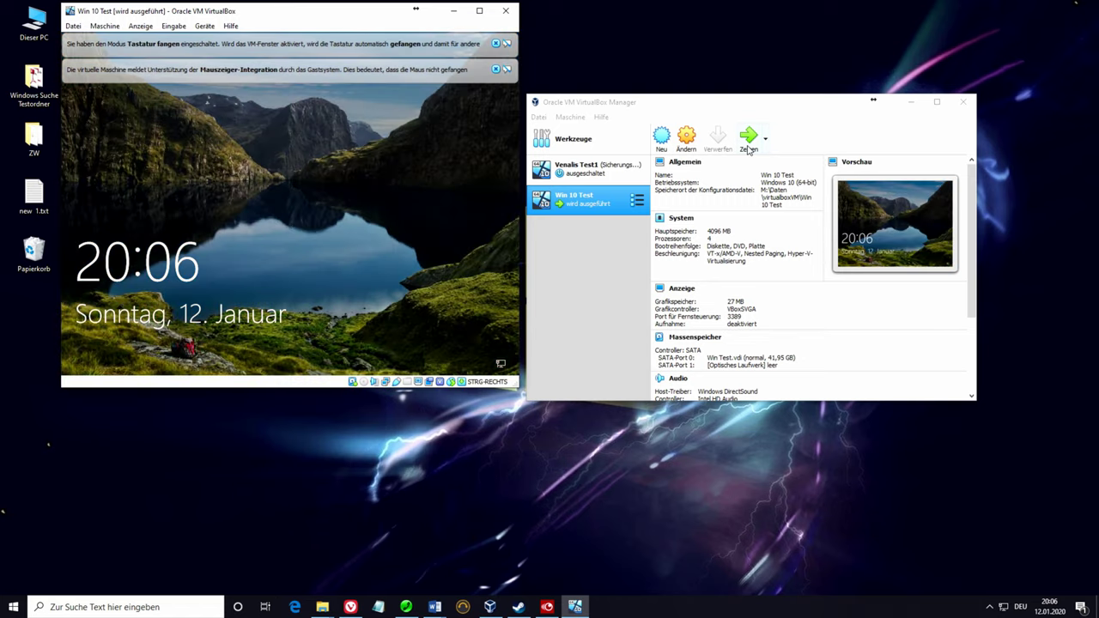
click(495, 70)
click(495, 43)
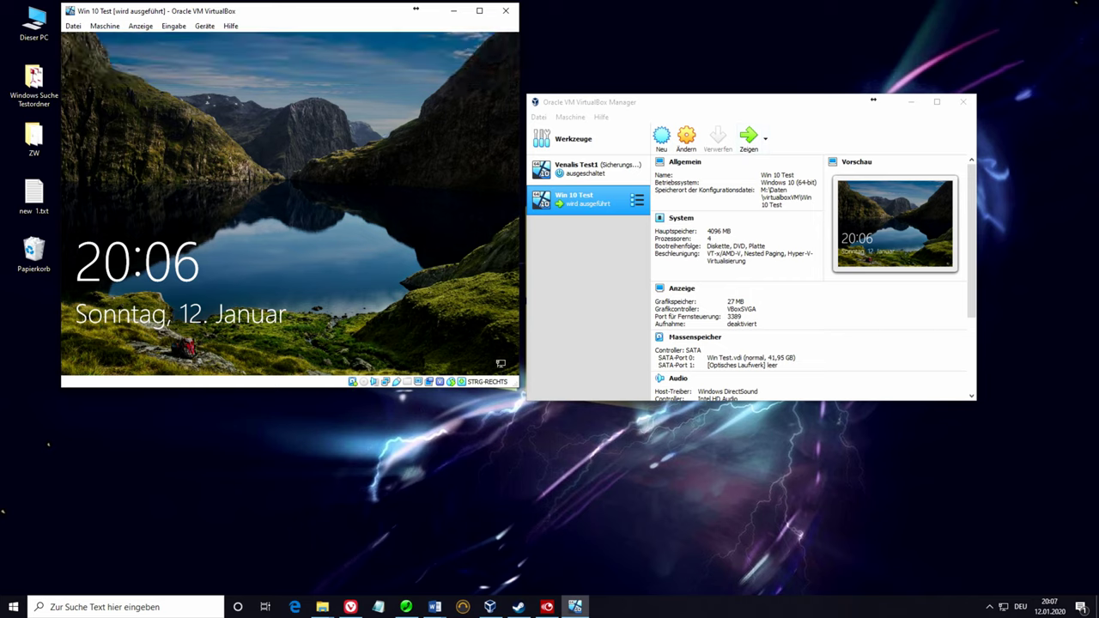
text(1234567)
key(Return)
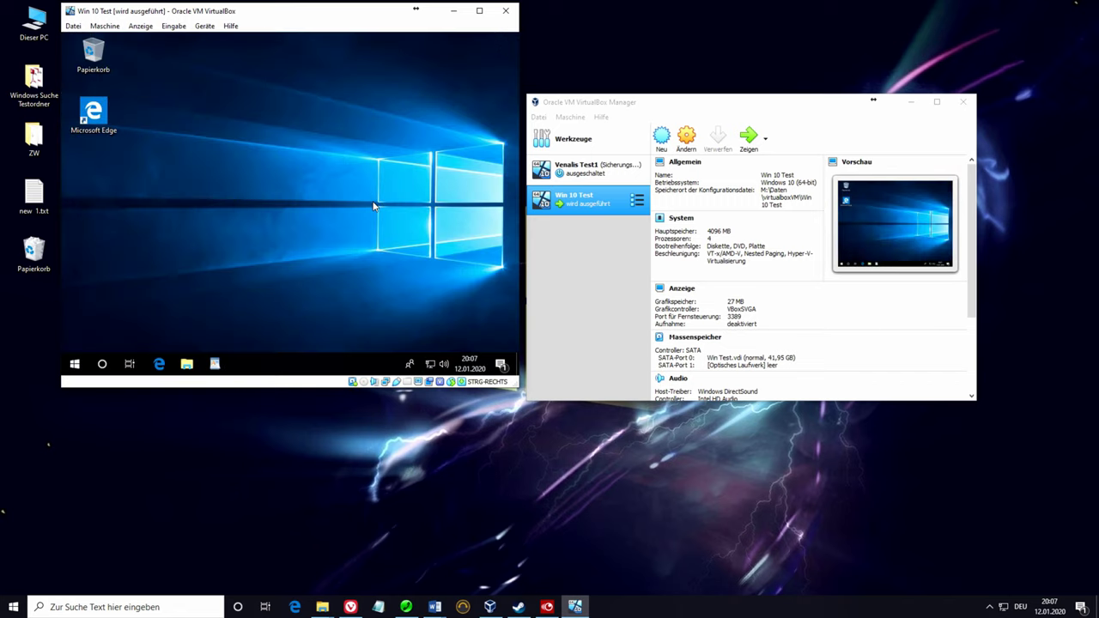
Step: Open File Explorer's Dieser PC view in the guest, showing C: at 5,21 GB free of 41,4 GB
click(188, 364)
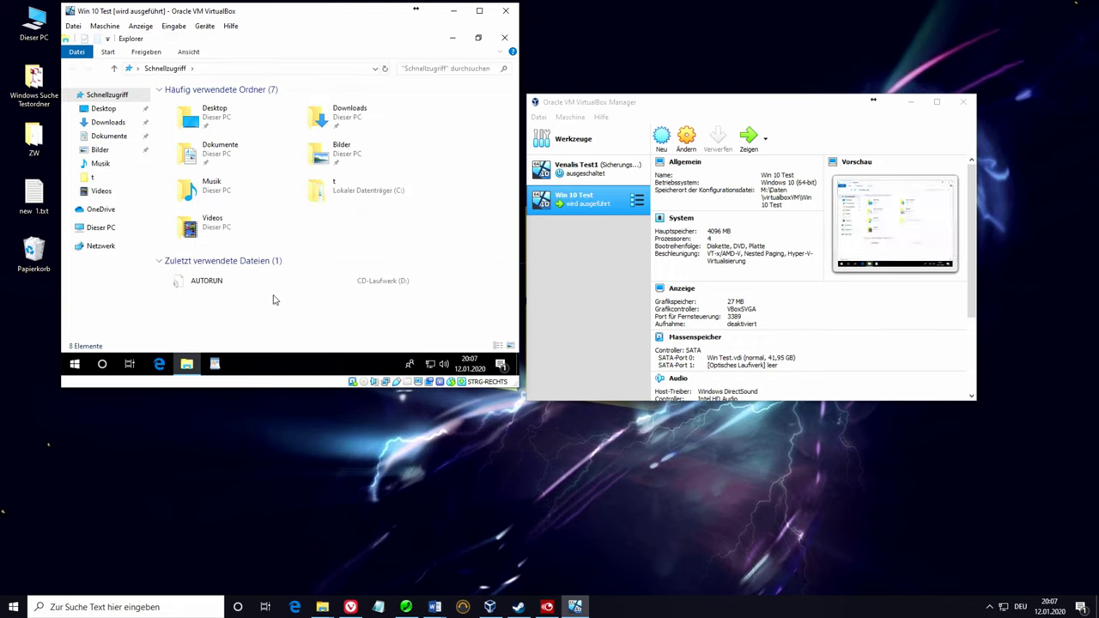
click(94, 228)
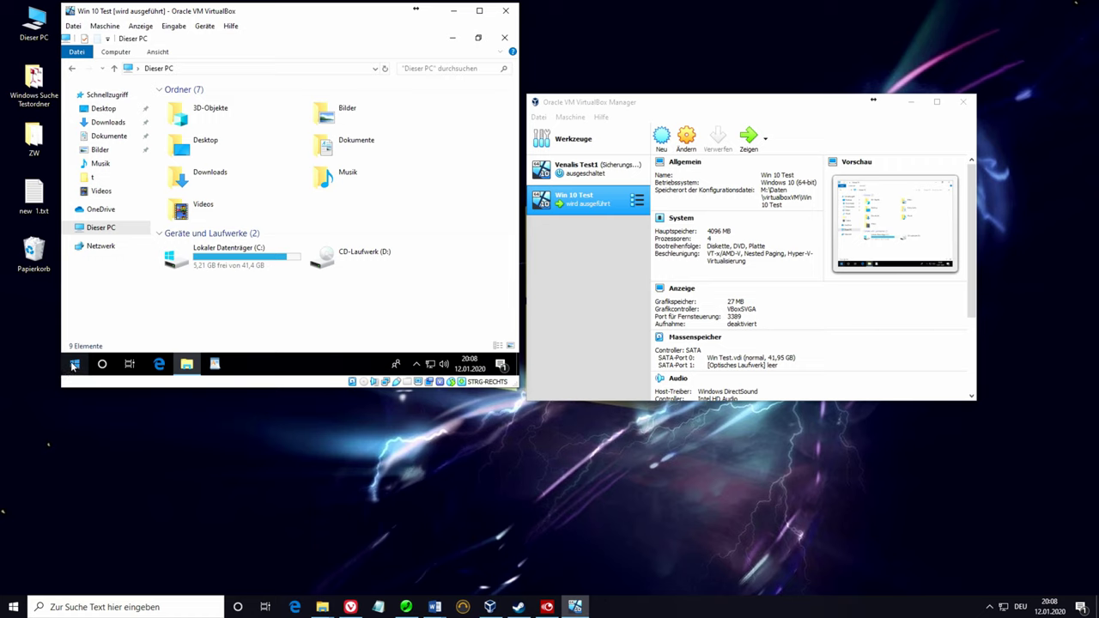
Step: Open Systemsteuerung through a 'cont' Start search, switch to Kleine Symbole, and open Verwaltung
click(74, 365)
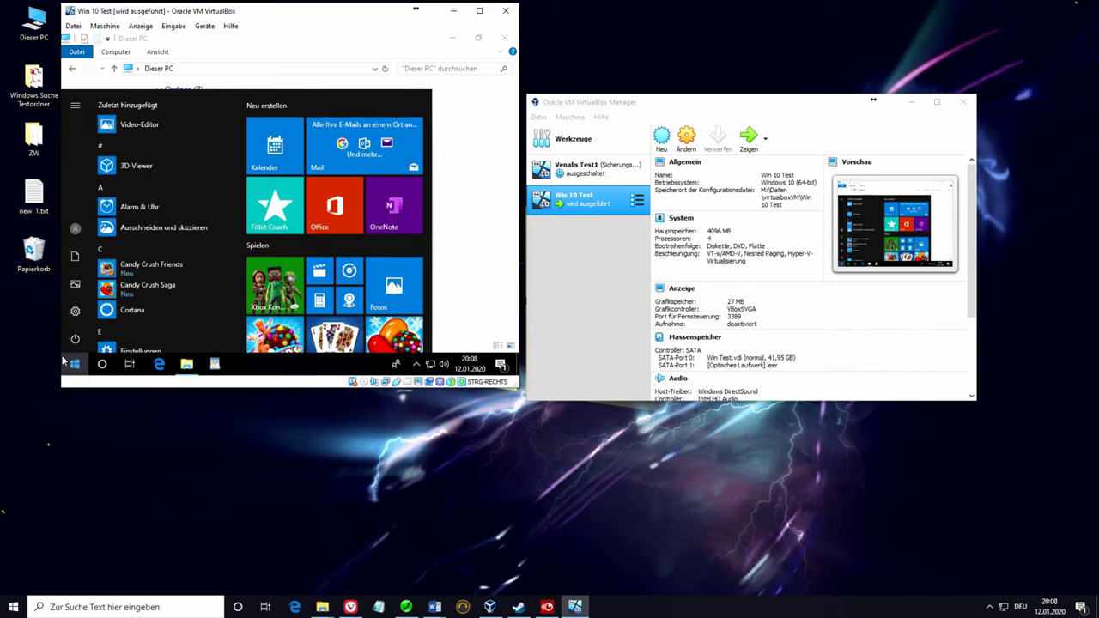
text(cont)
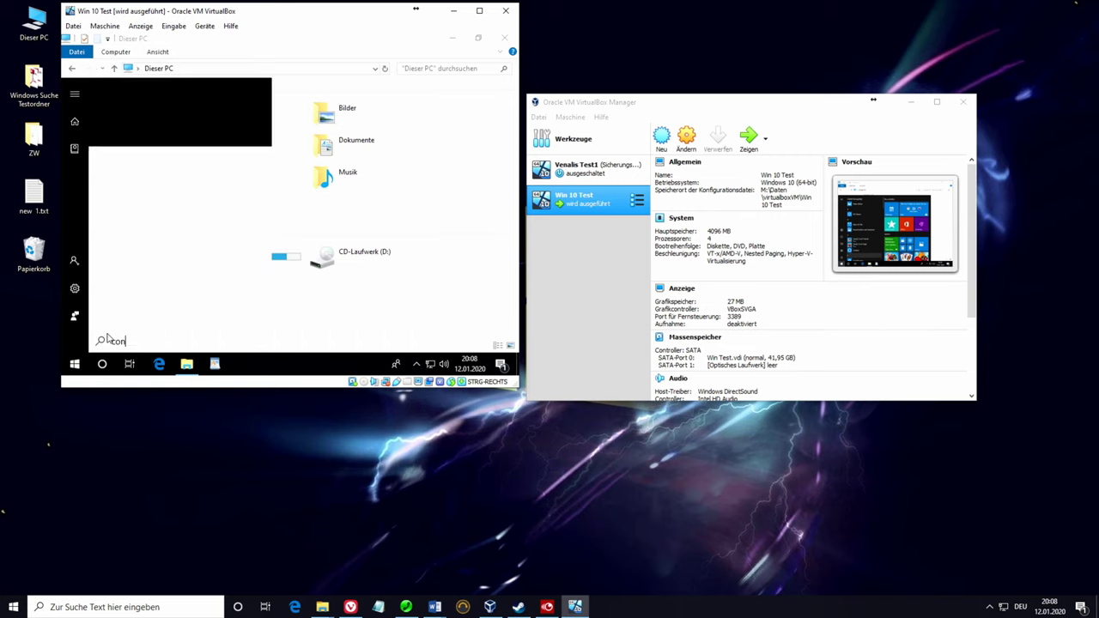
click(150, 147)
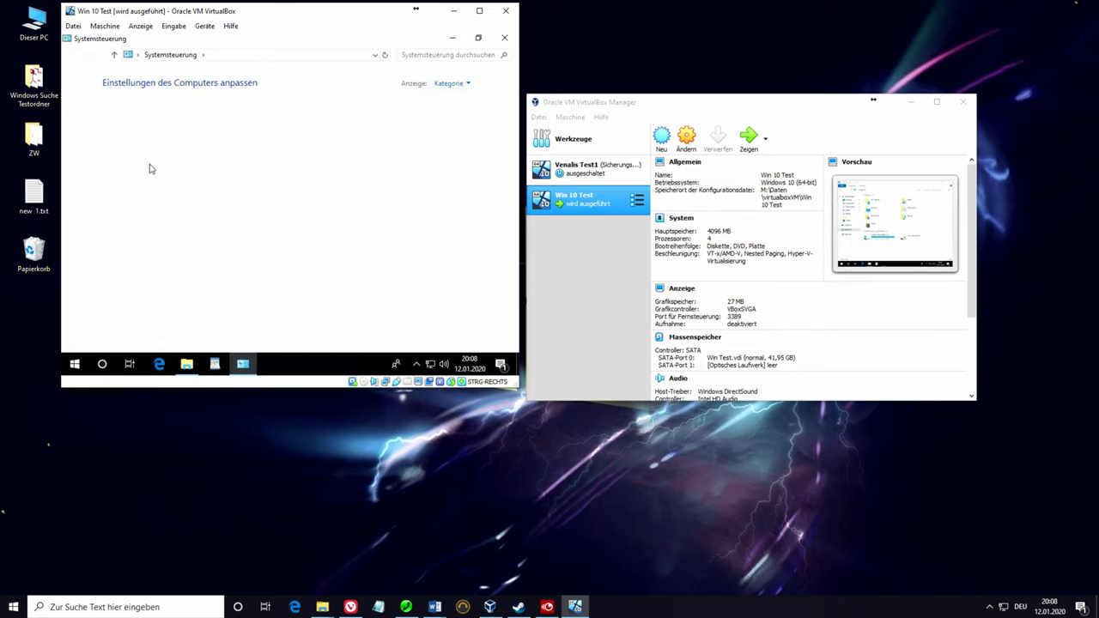
click(448, 84)
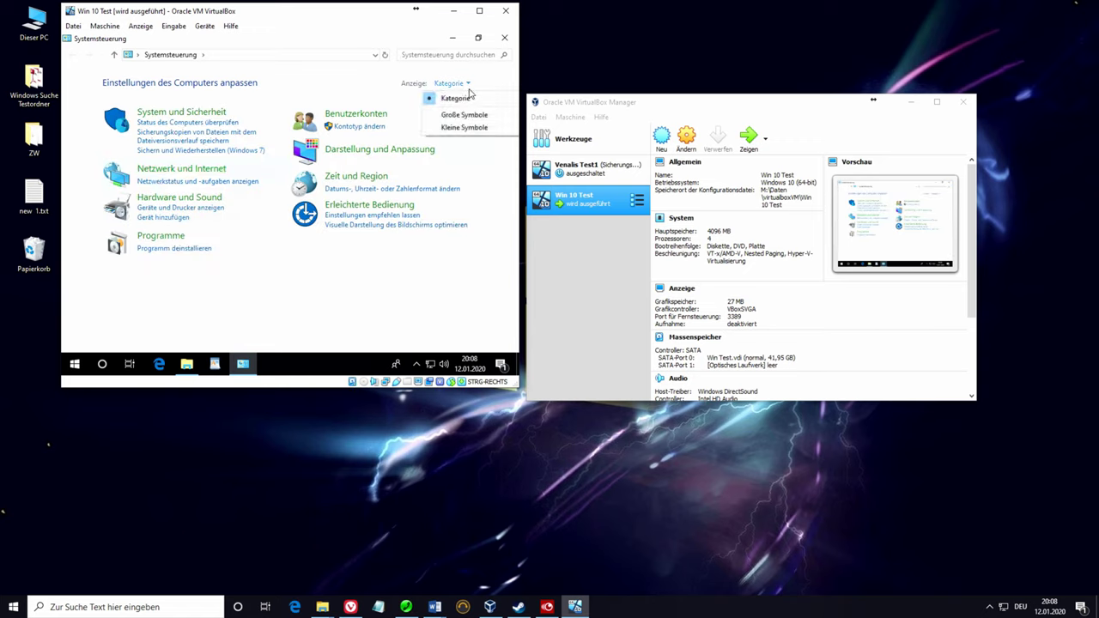
click(469, 131)
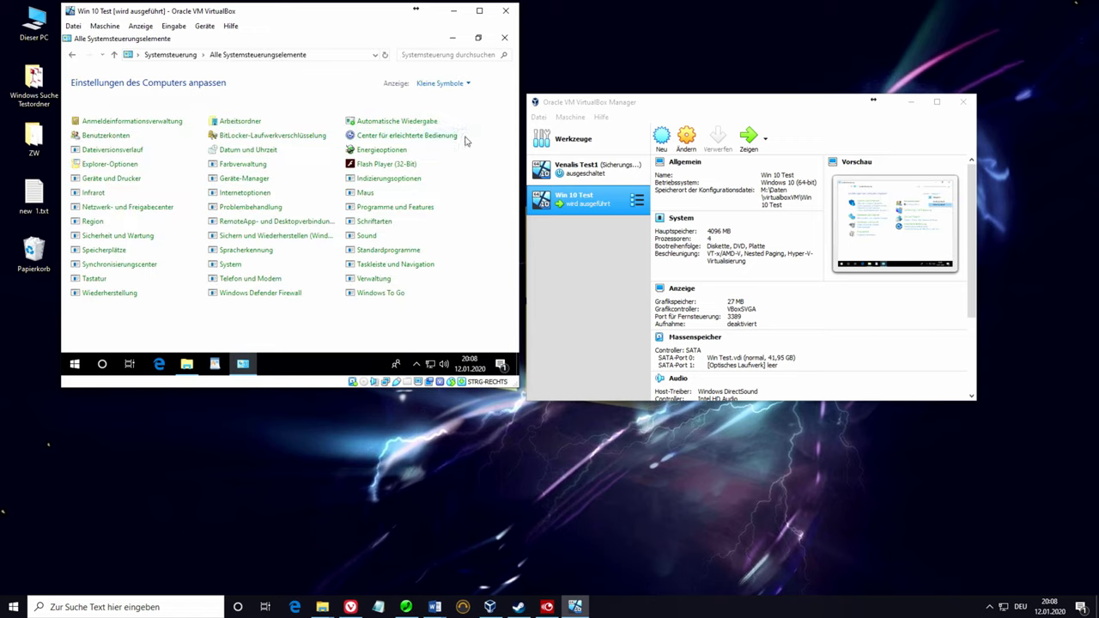
click(374, 279)
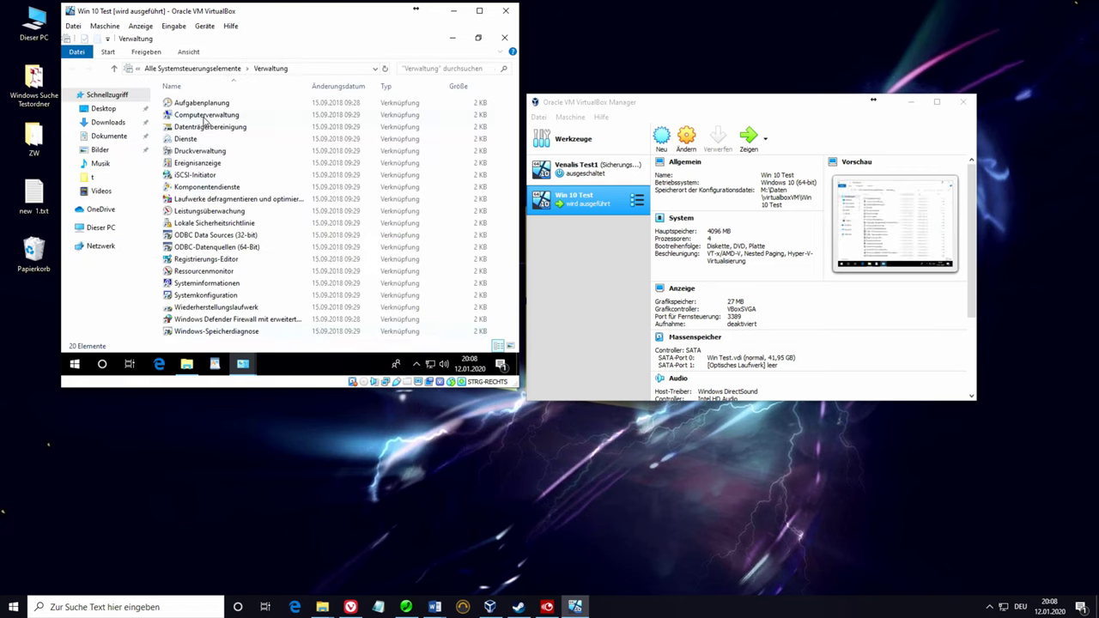
Step: Launch Computerverwaltung and select Datenträgerverwaltung to view the 61,93 GB disk
double_click(206, 115)
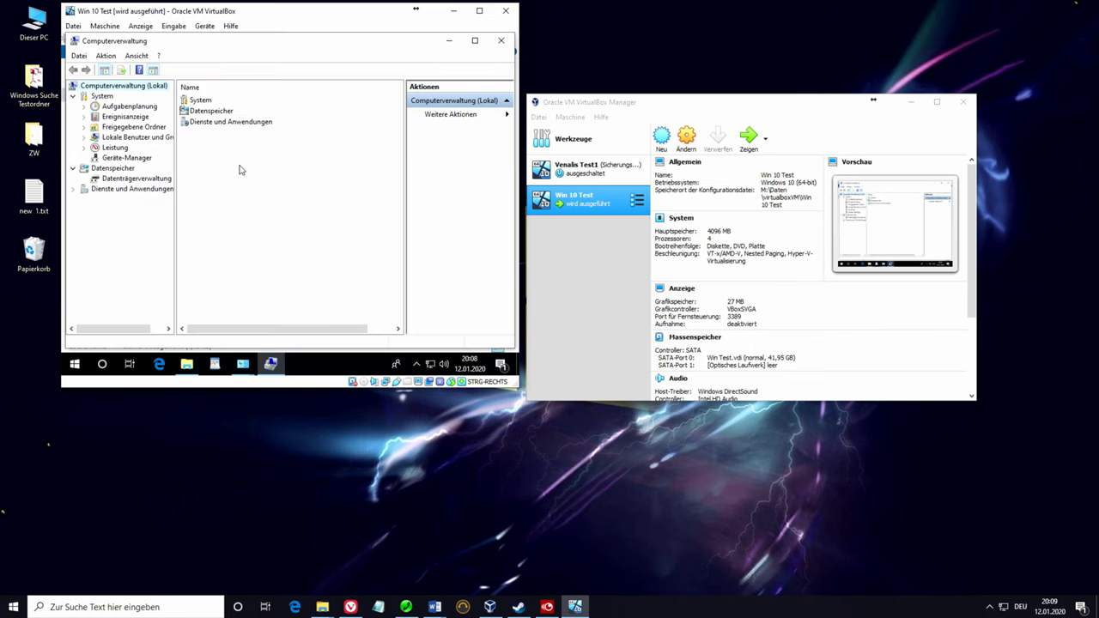
click(111, 179)
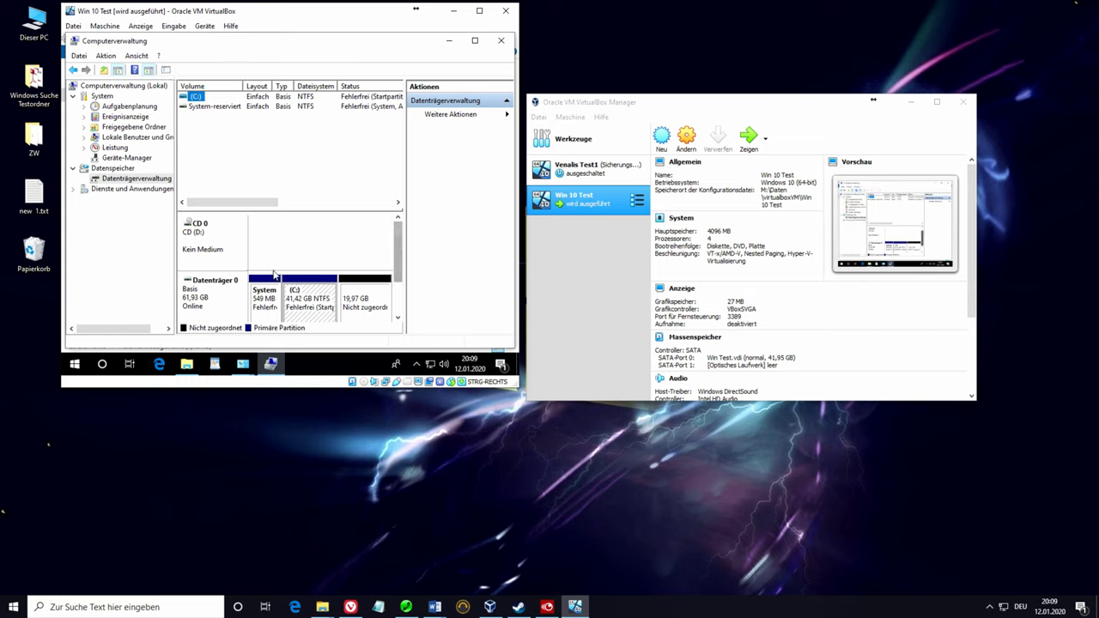
Step: Inspect the System, C: and 19,97 GB unallocated partitions, then right-click C: for its actions
click(199, 294)
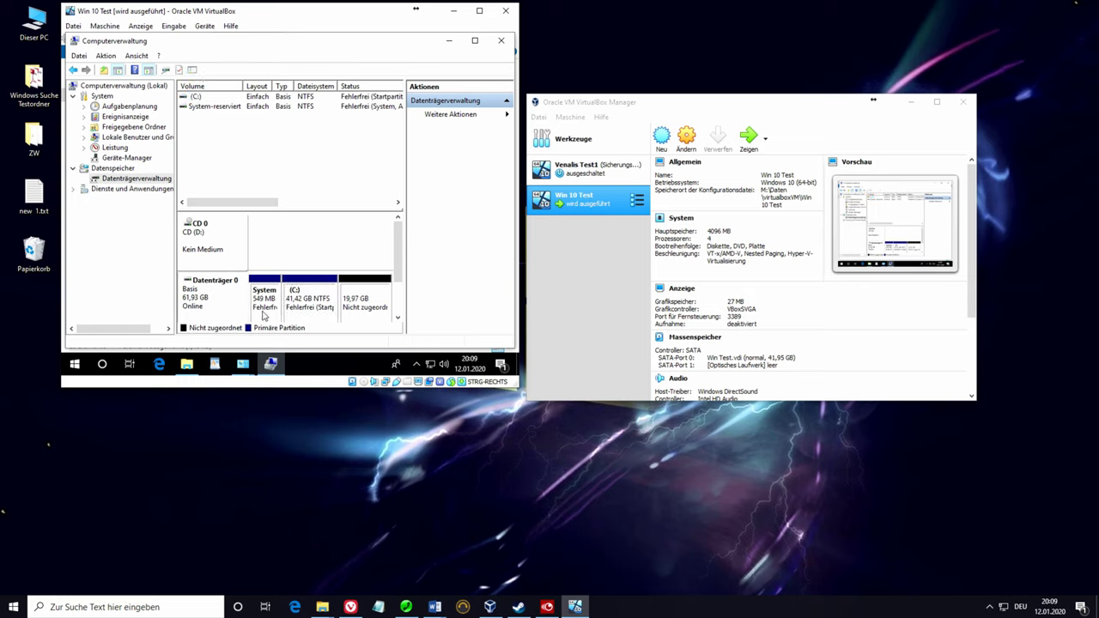
click(262, 305)
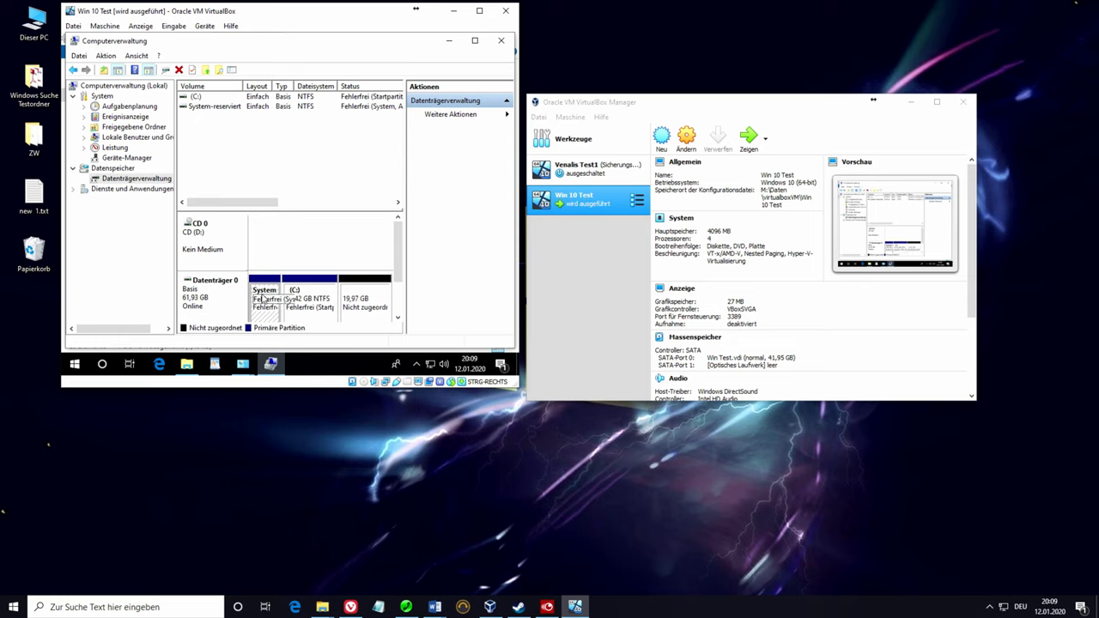
click(317, 305)
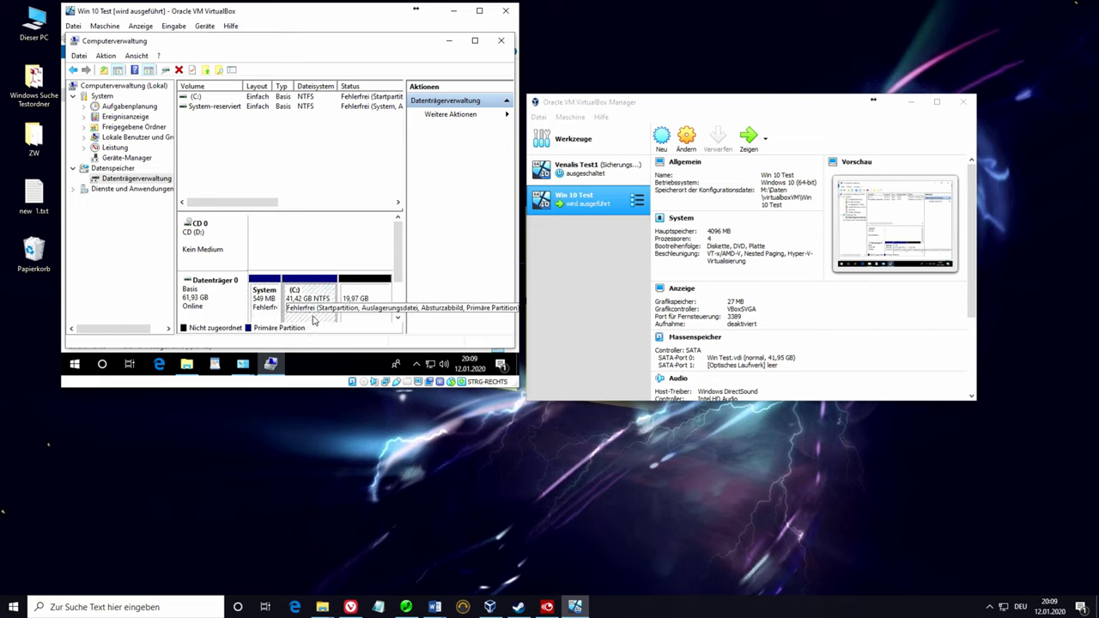
click(372, 301)
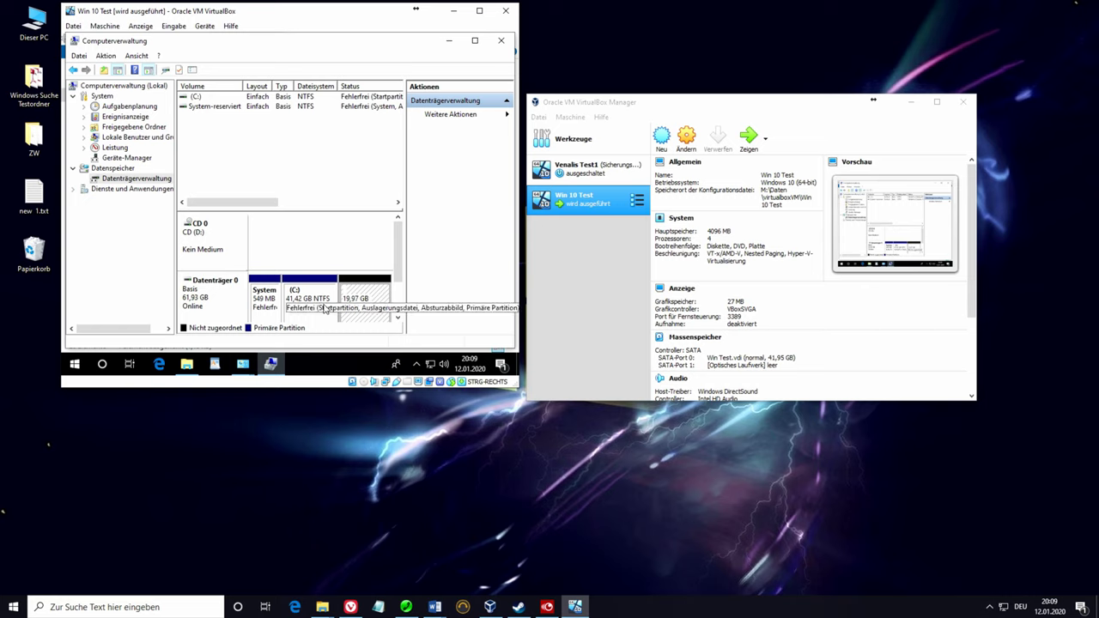
right_click(321, 300)
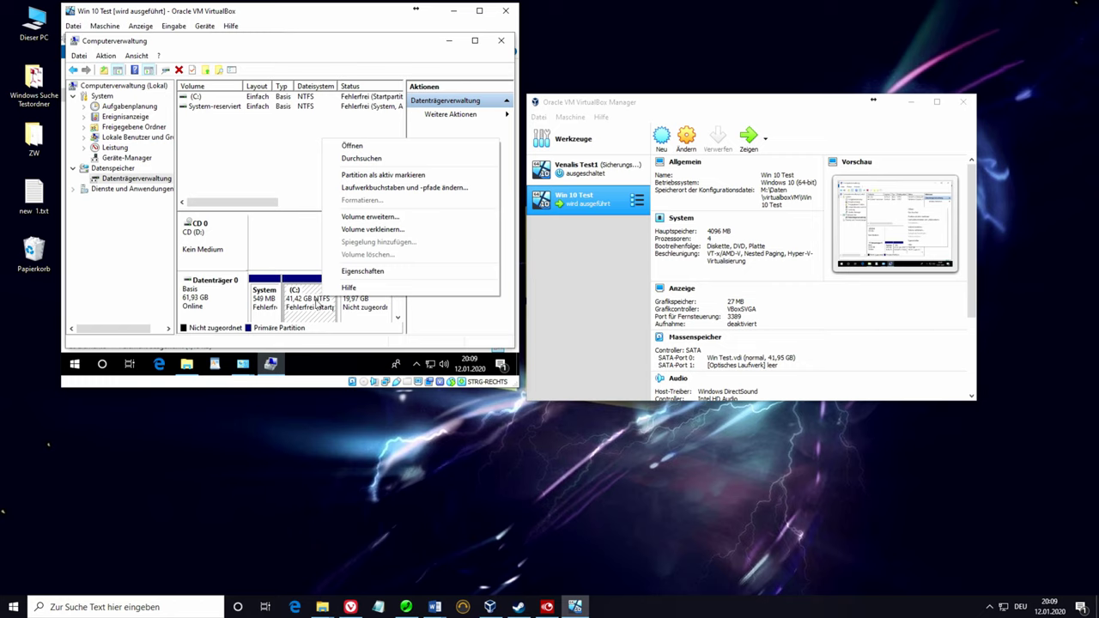
Step: Run Volume erweitern on C:, adding all 20451 MB of unallocated space
click(361, 218)
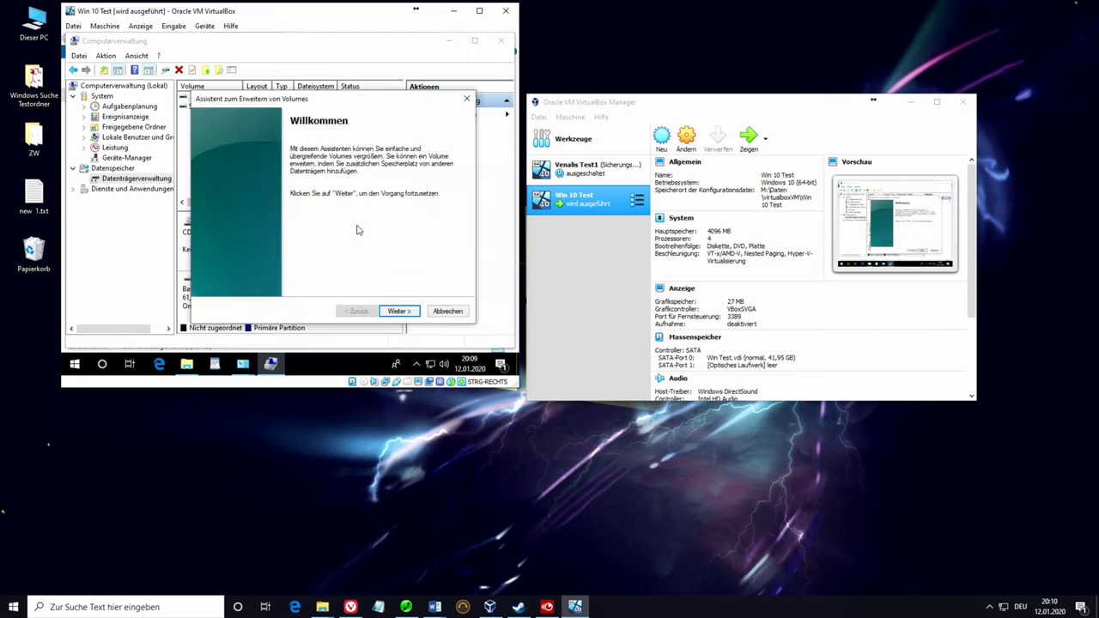
click(398, 313)
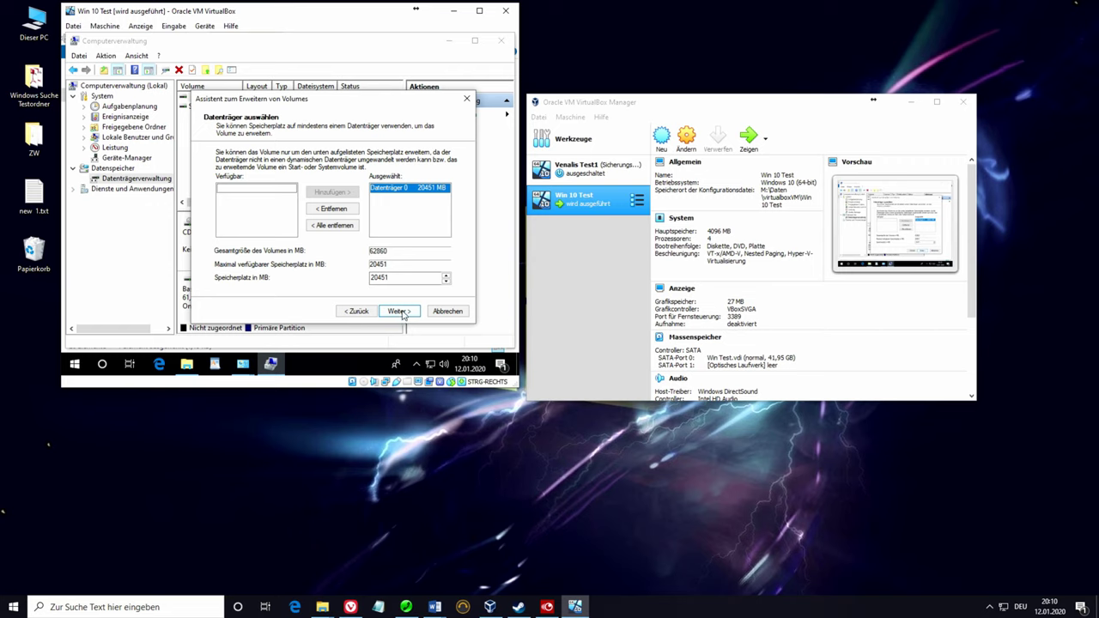
click(400, 312)
click(400, 311)
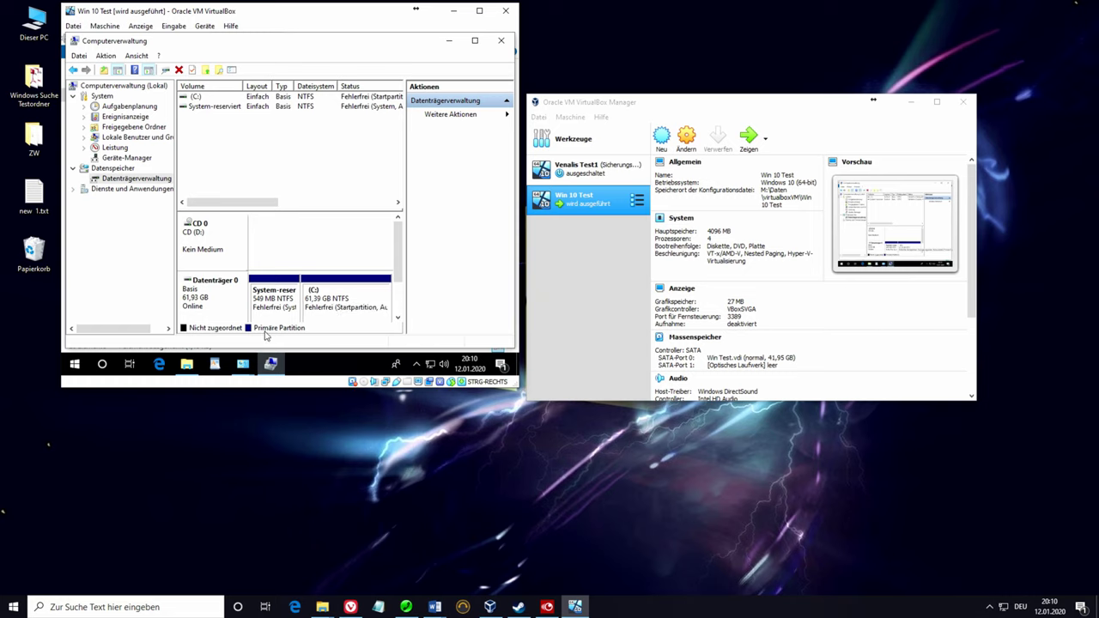
click(186, 364)
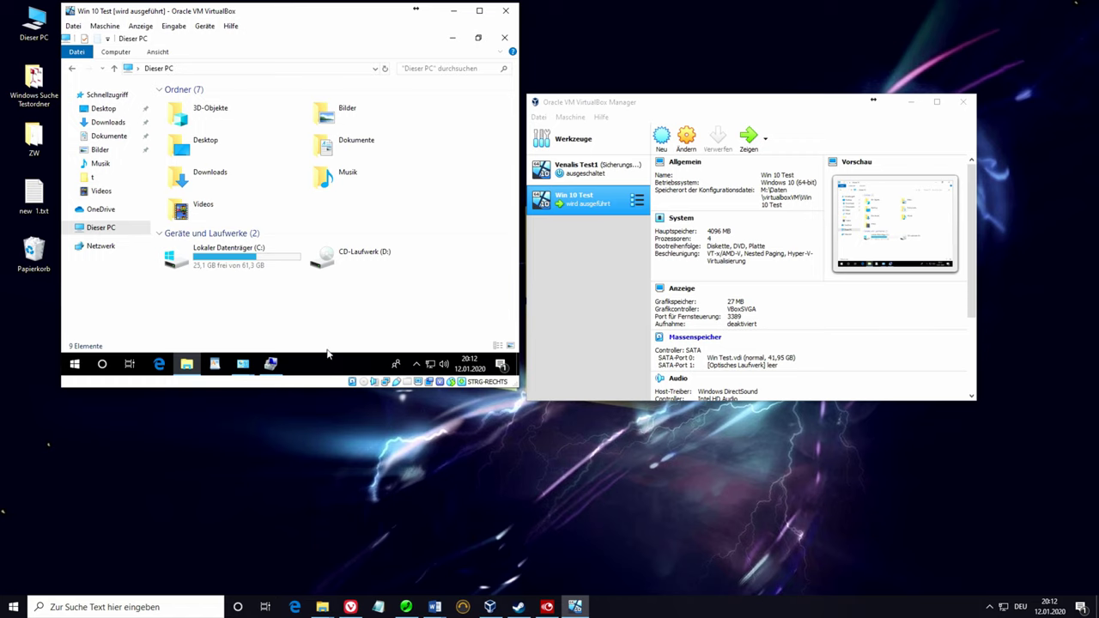
click(271, 365)
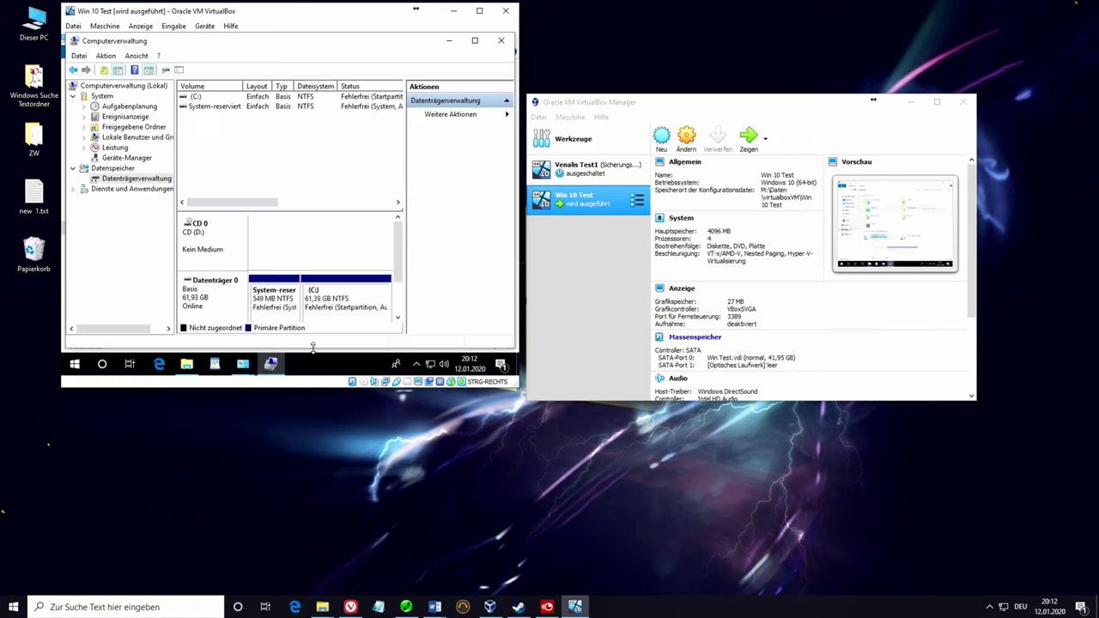
right_click(372, 291)
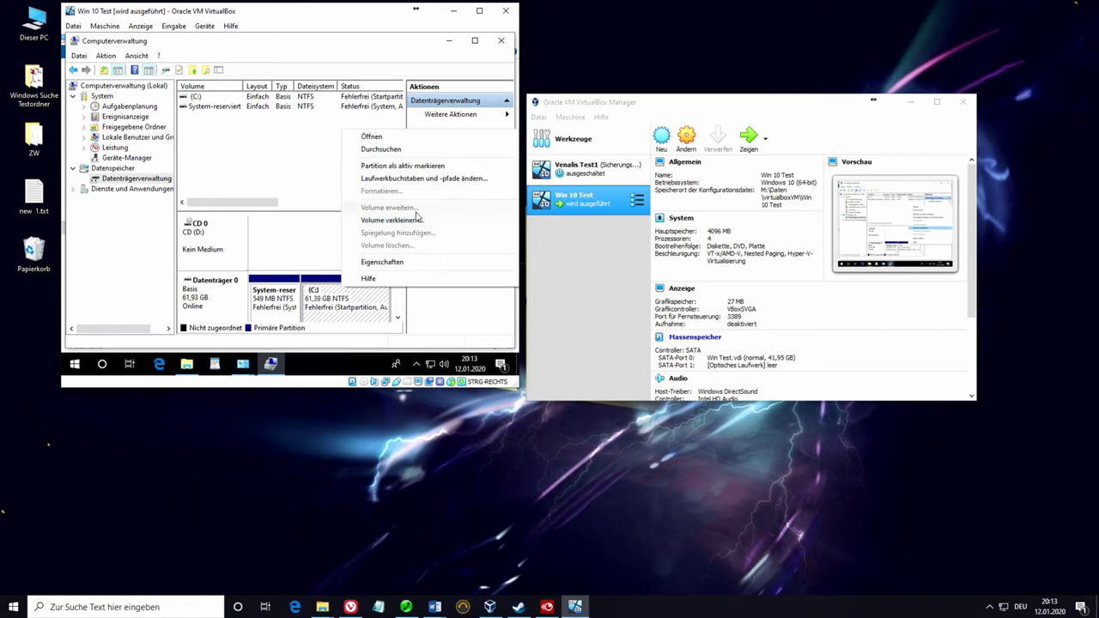
click(403, 219)
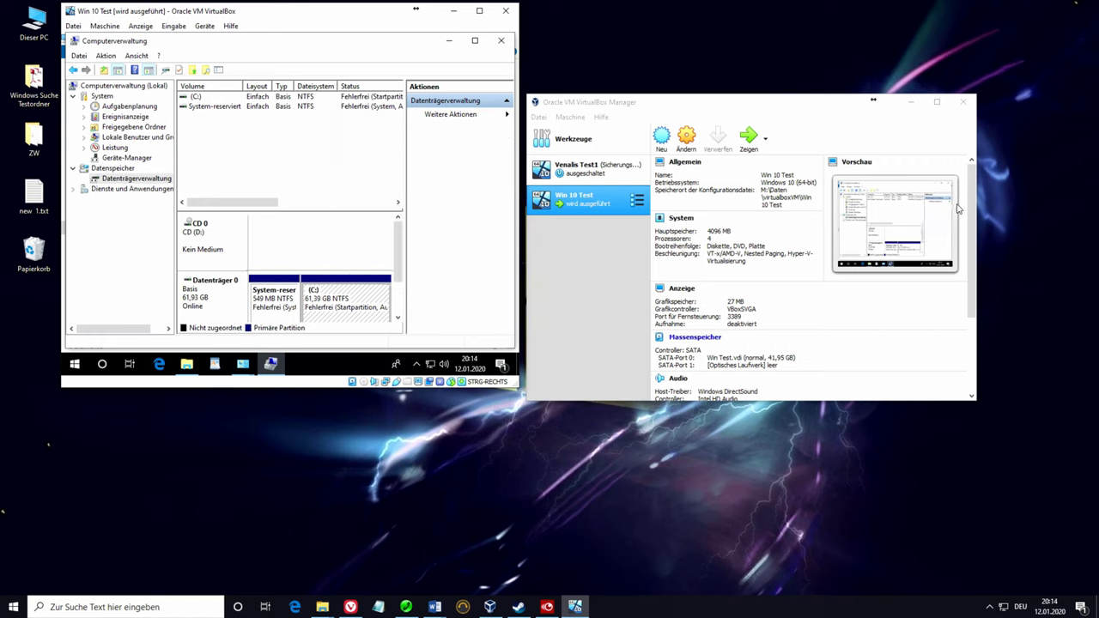